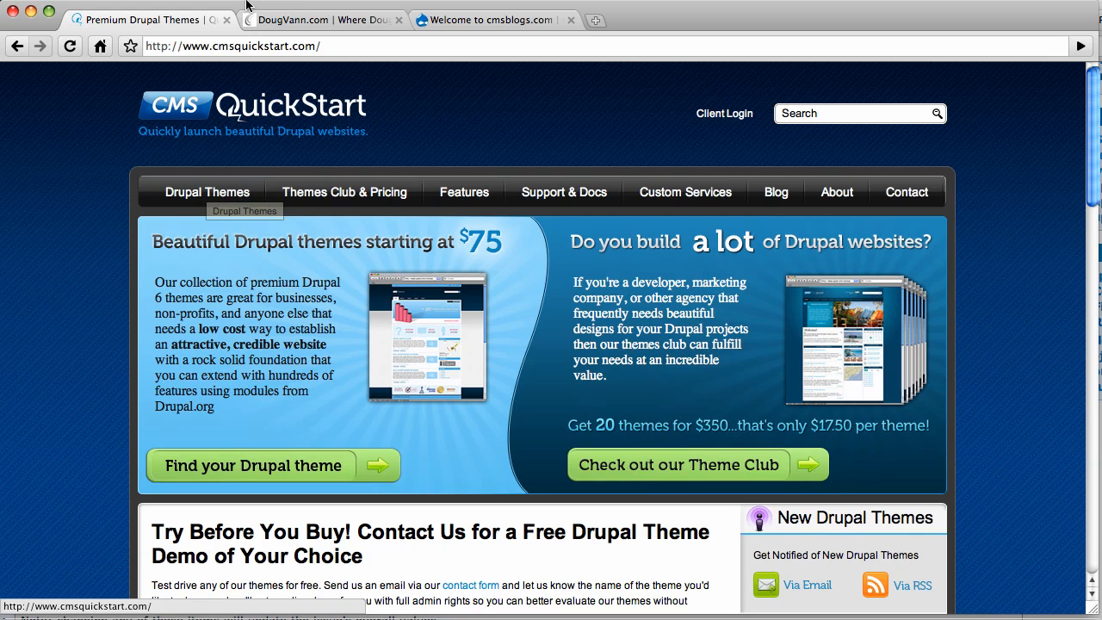
# Step: Open the module list of the cmsblogs.com site and look through the Administration and Core modules
pyautogui.click(295, 22)
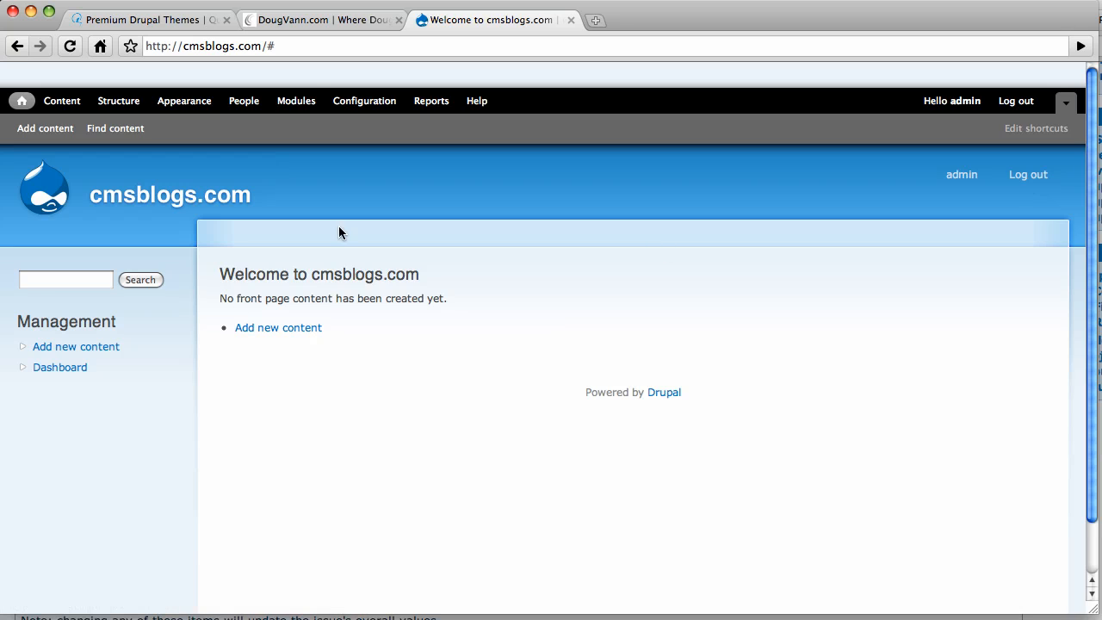
pyautogui.click(306, 103)
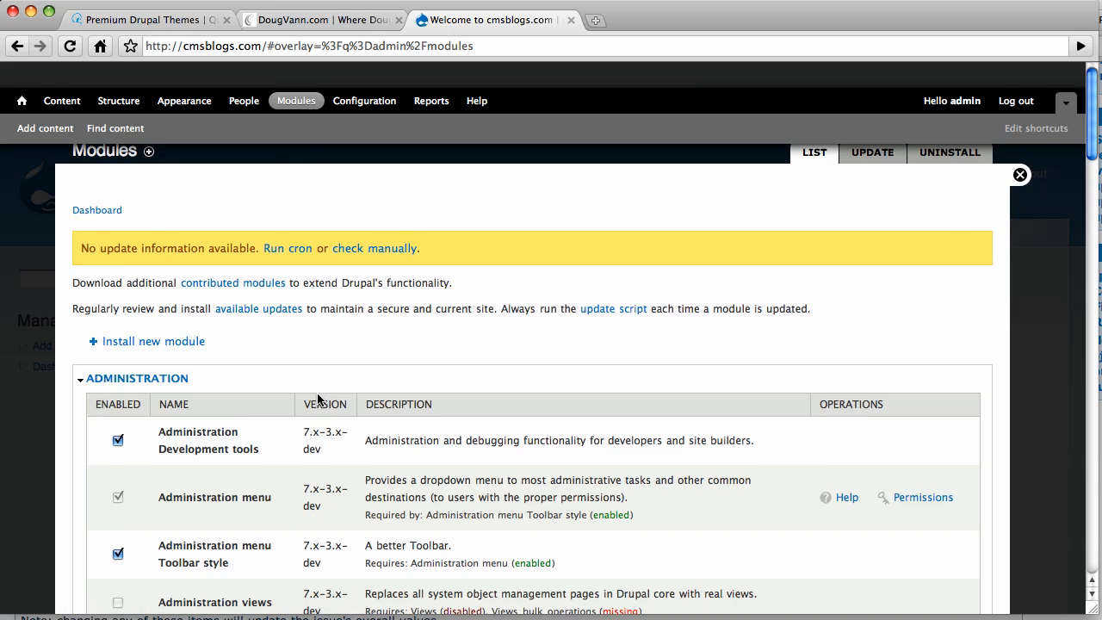
pyautogui.scroll(-3, 312, 401)
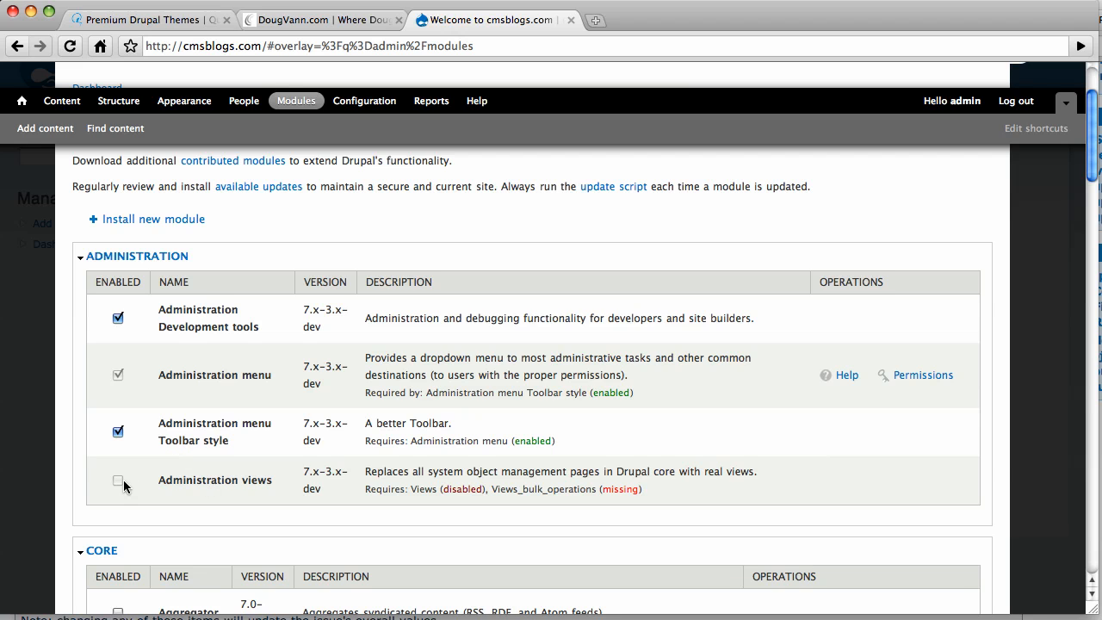
pyautogui.scroll(-5, 123, 479)
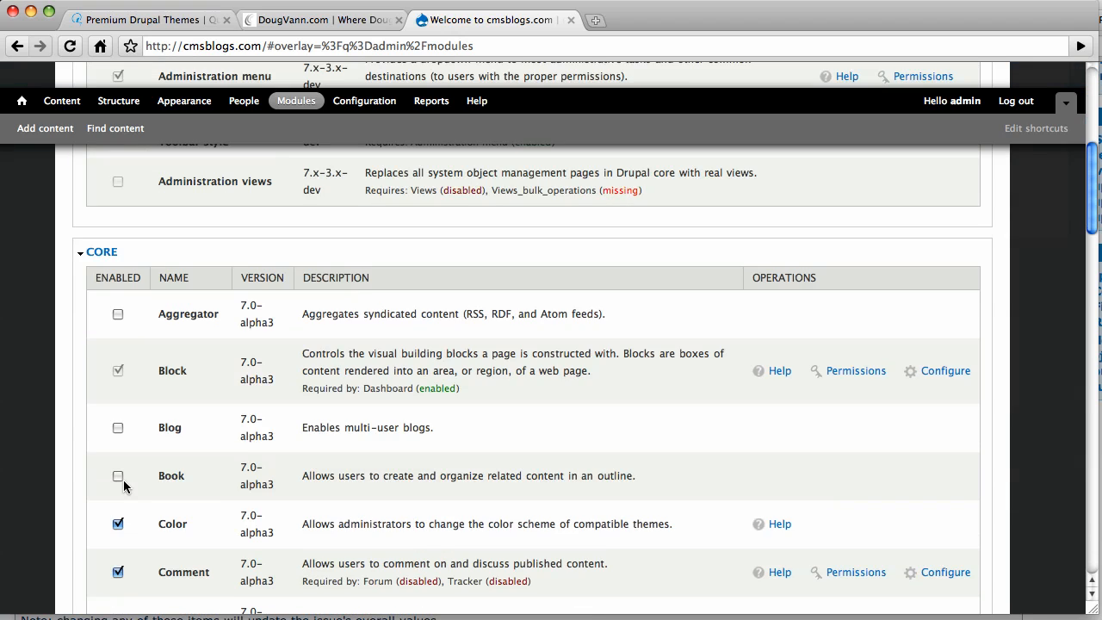
pyautogui.scroll(7, 123, 479)
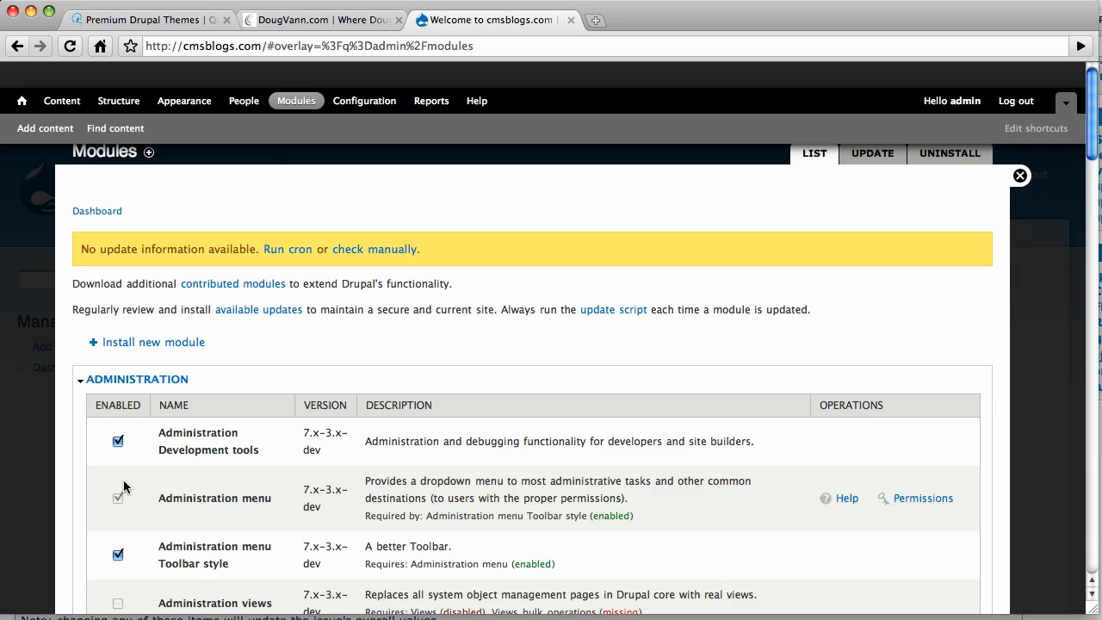
# Step: Open the form for installing a new module and highlight the supported archive extensions zip, tgz, tar.gz and tar.bz2
pyautogui.click(144, 343)
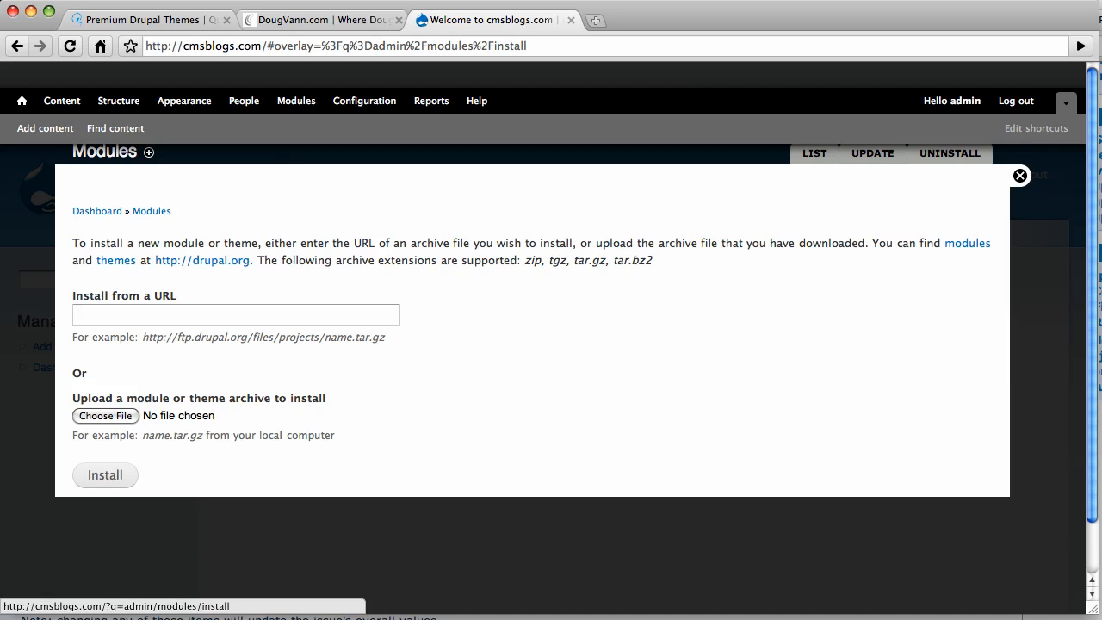
pyautogui.doubleClick(534, 266)
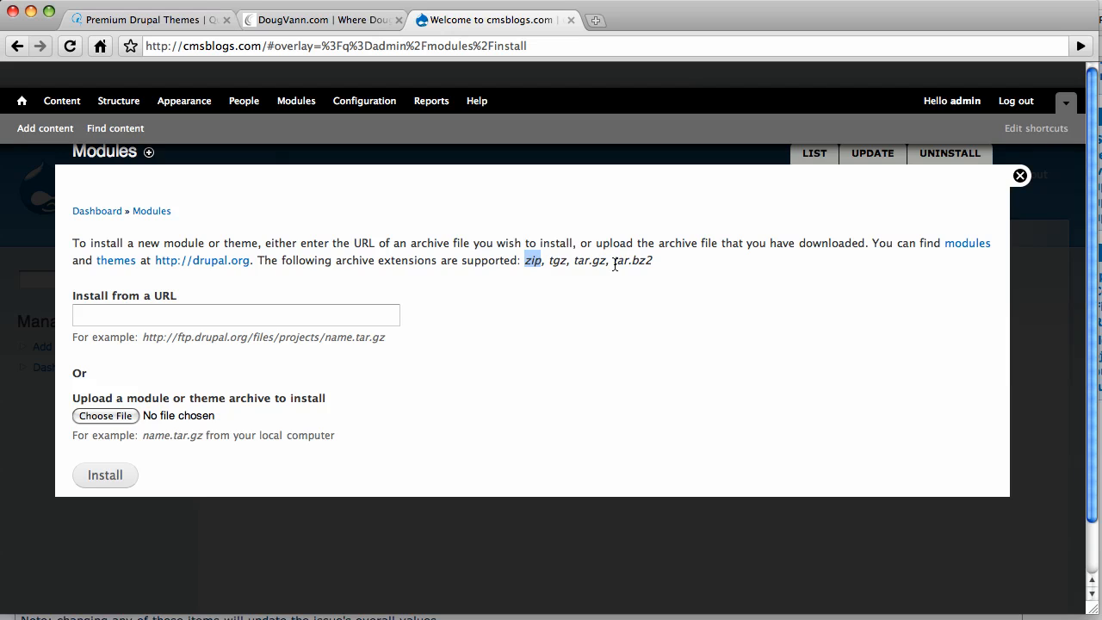
pyautogui.moveTo(548, 262); pyautogui.dragTo(667, 264)
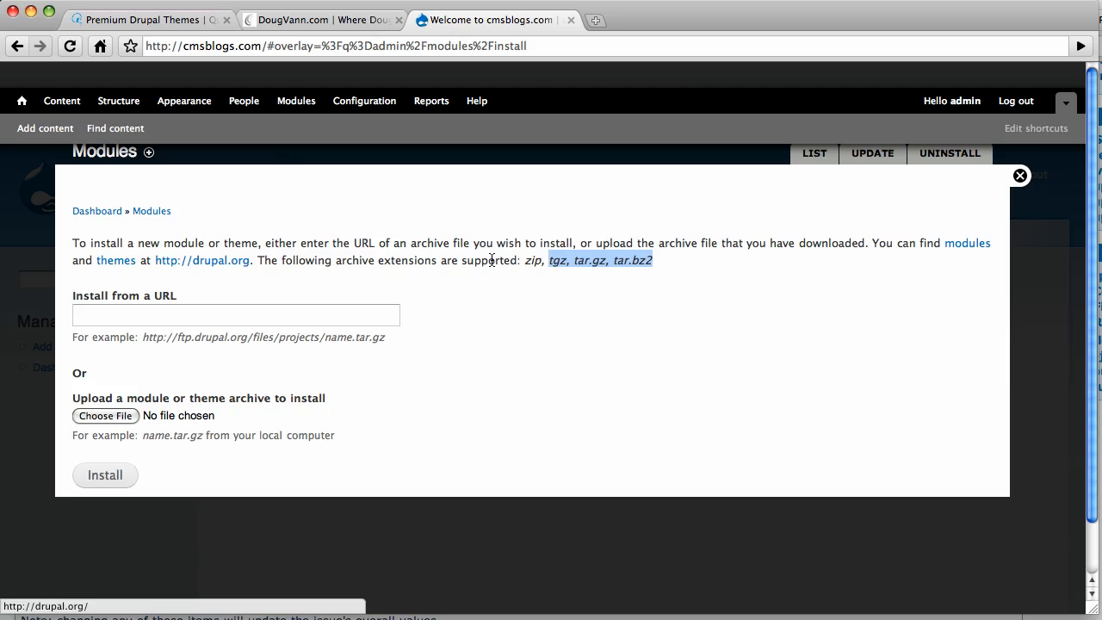
# Step: Open the drupal.org module directory, filter it by 7.x compatibility and go to page 7 of the results
pyautogui.click(975, 245)
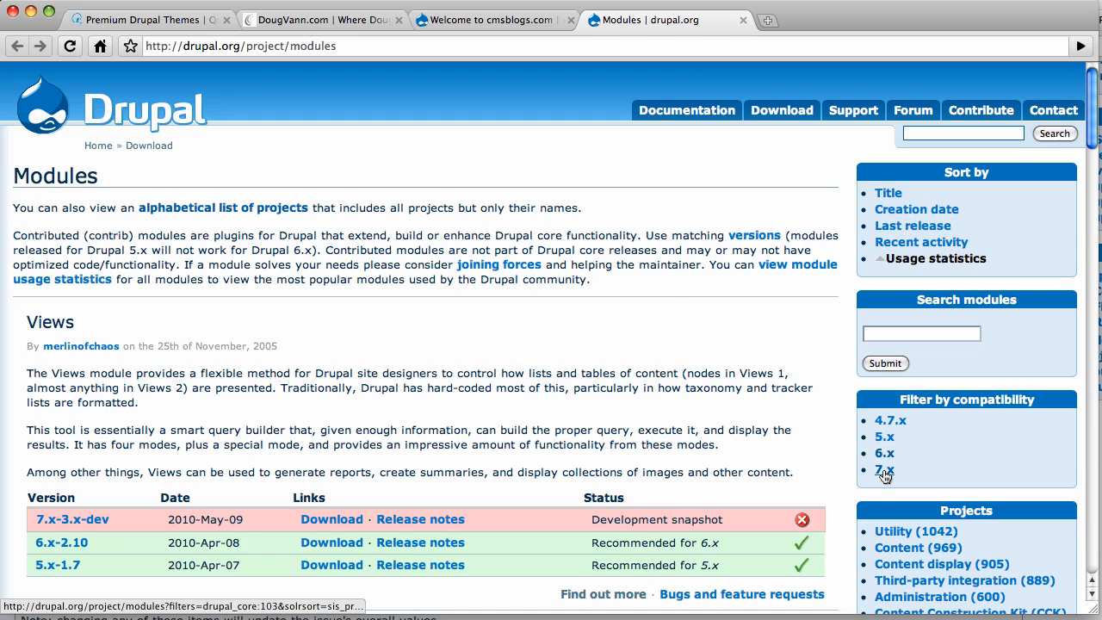
pyautogui.click(884, 471)
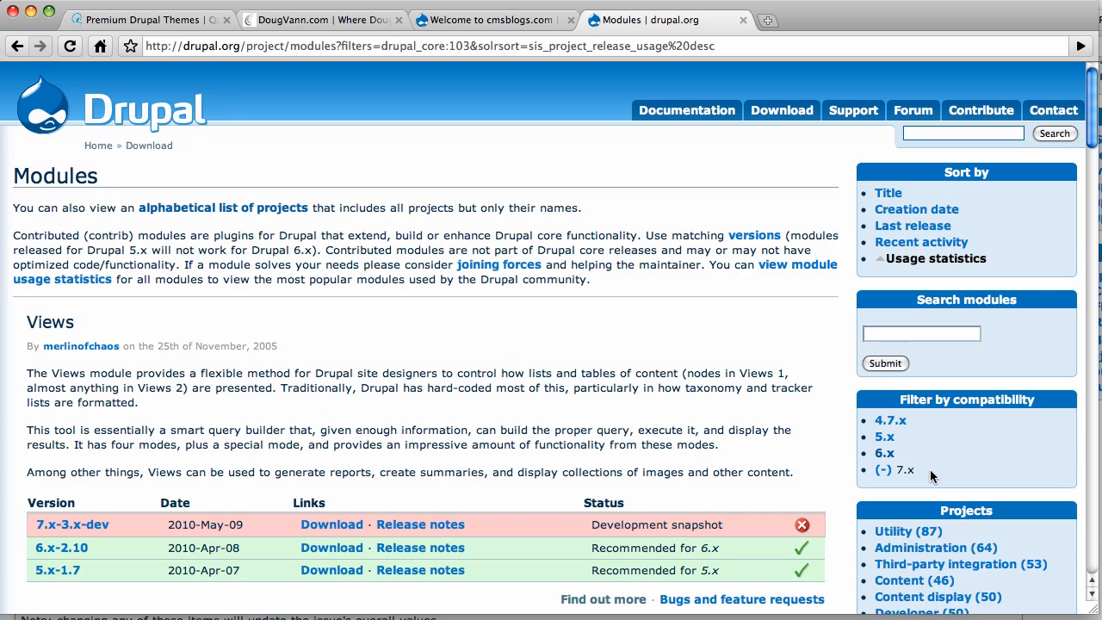
pyautogui.scroll(-10, 470, 445)
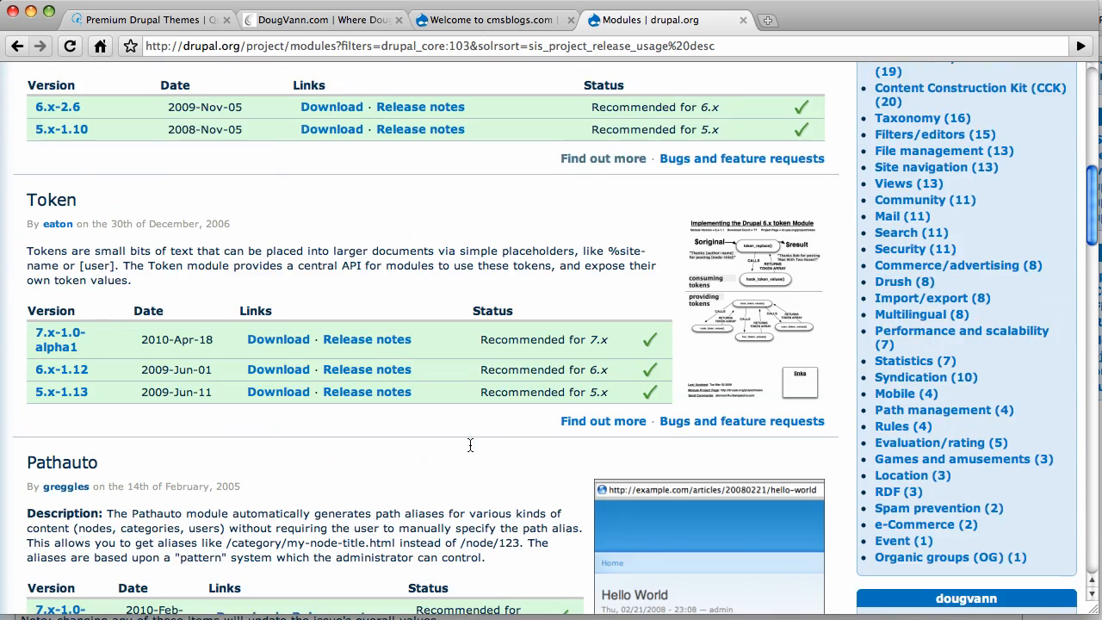
pyautogui.scroll(-10, 470, 445)
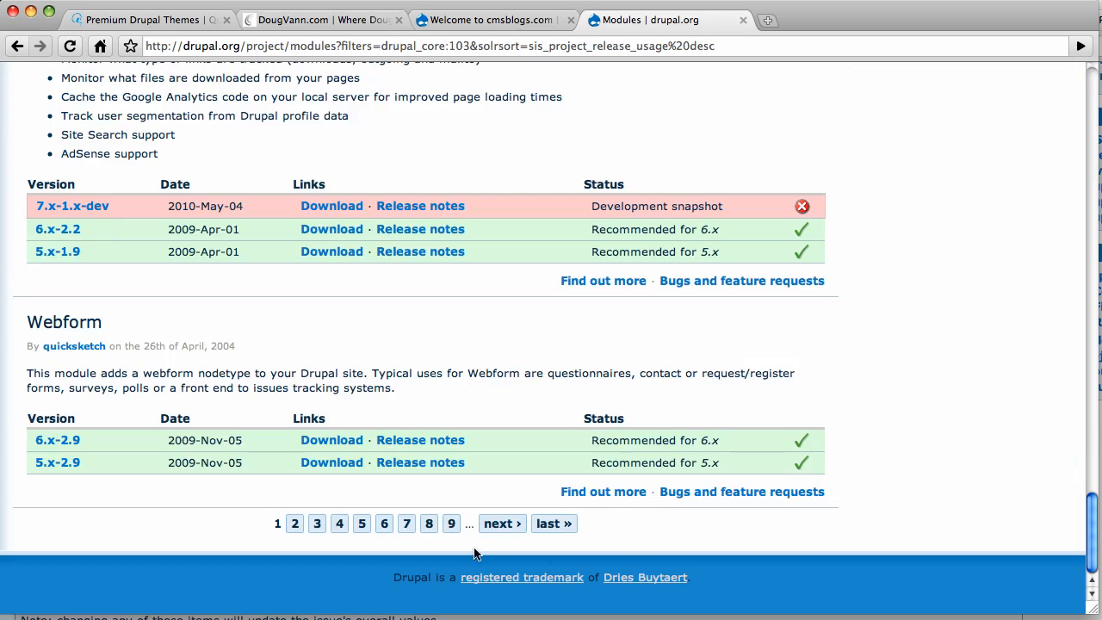
pyautogui.click(407, 525)
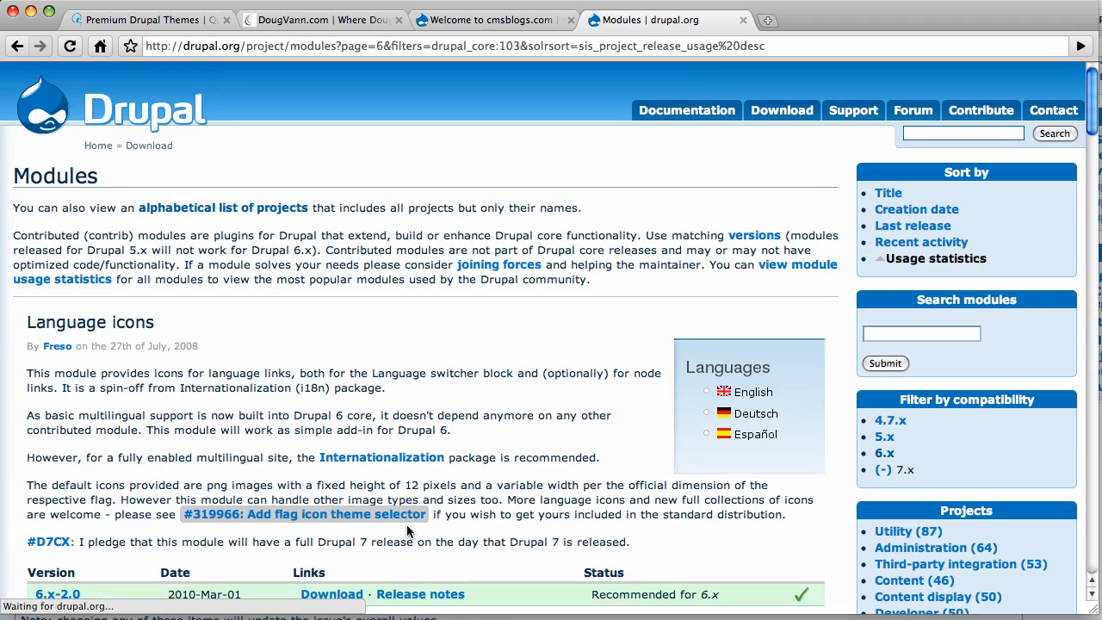
# Step: Find the AddThis Button module and copy the download link address of its 7.x-2.1-alpha2 release
pyautogui.scroll(-2, 407, 526)
pyautogui.scroll(-10, 407, 525)
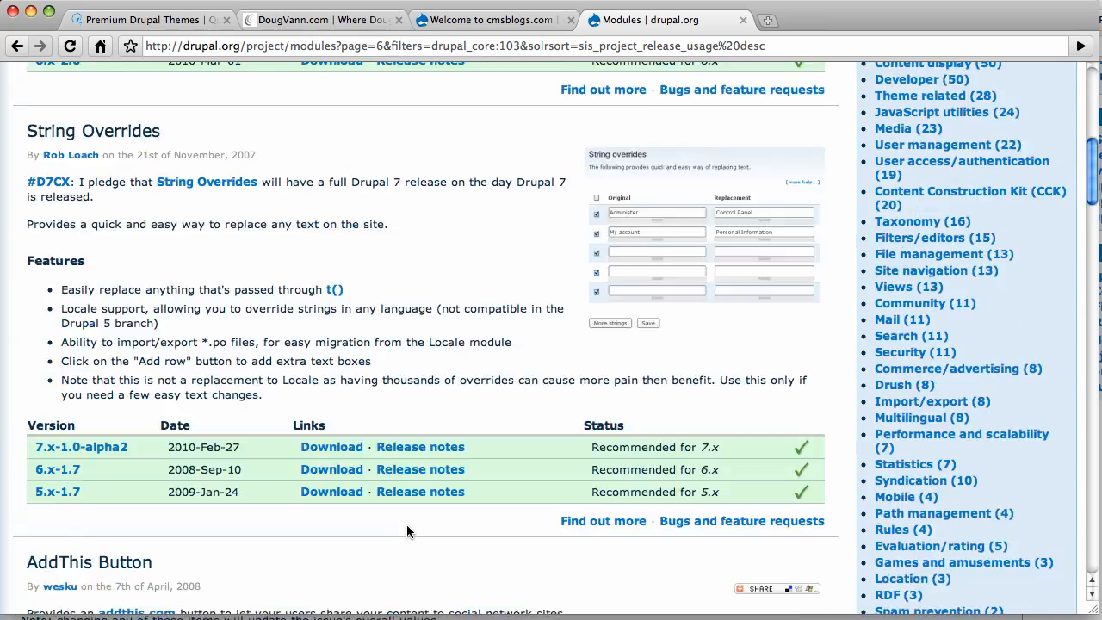
pyautogui.scroll(-2, 407, 529)
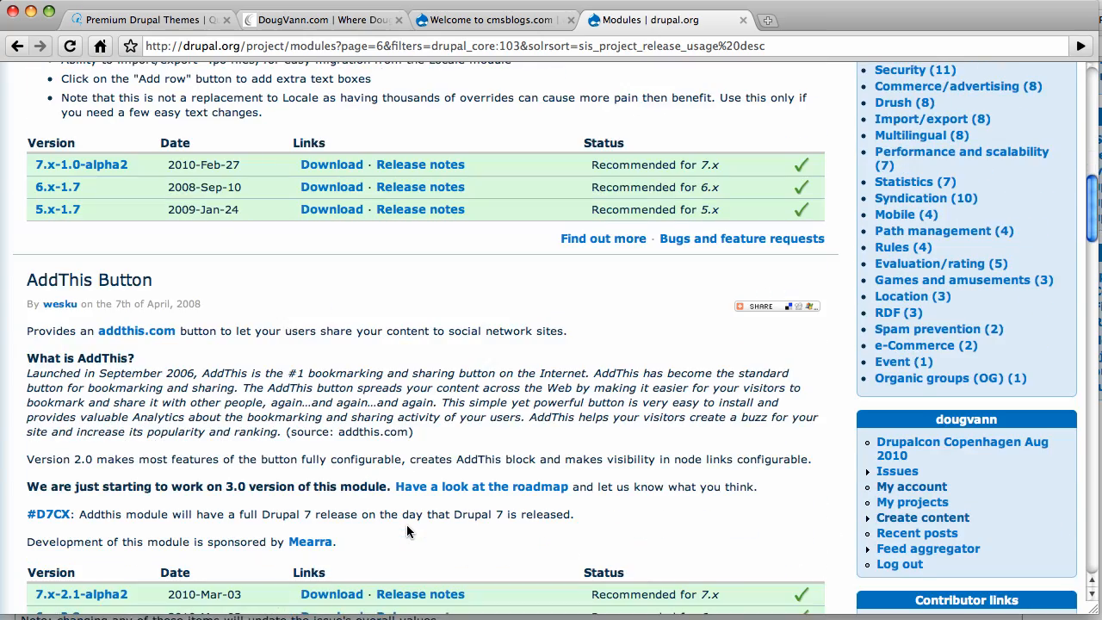
pyautogui.scroll(-3, 407, 527)
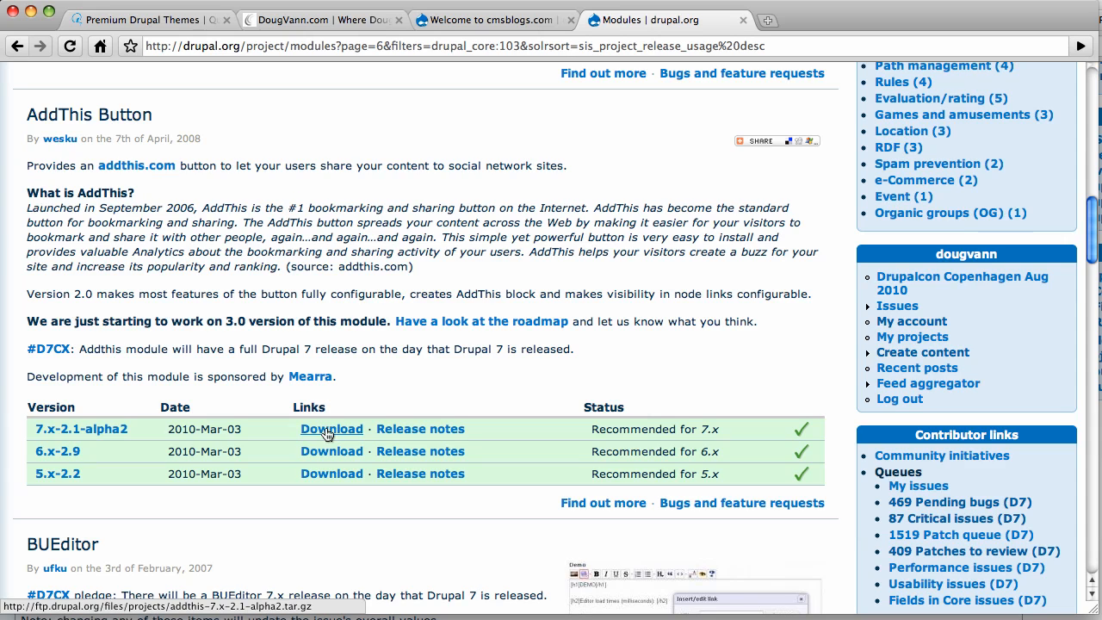
pyautogui.rightClick(327, 431)
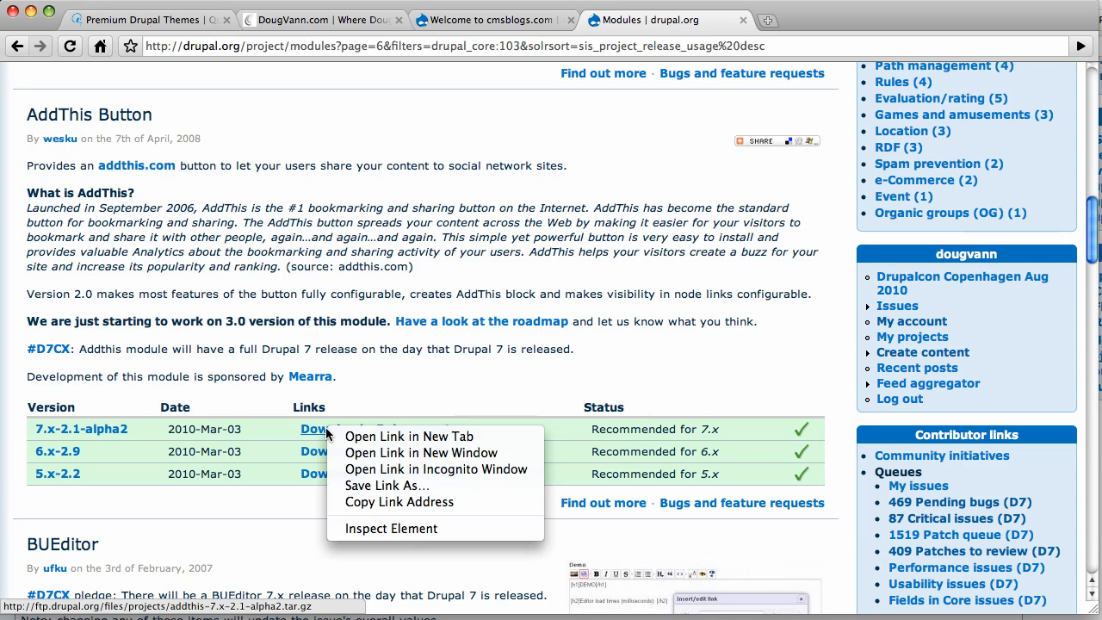
pyautogui.click(404, 499)
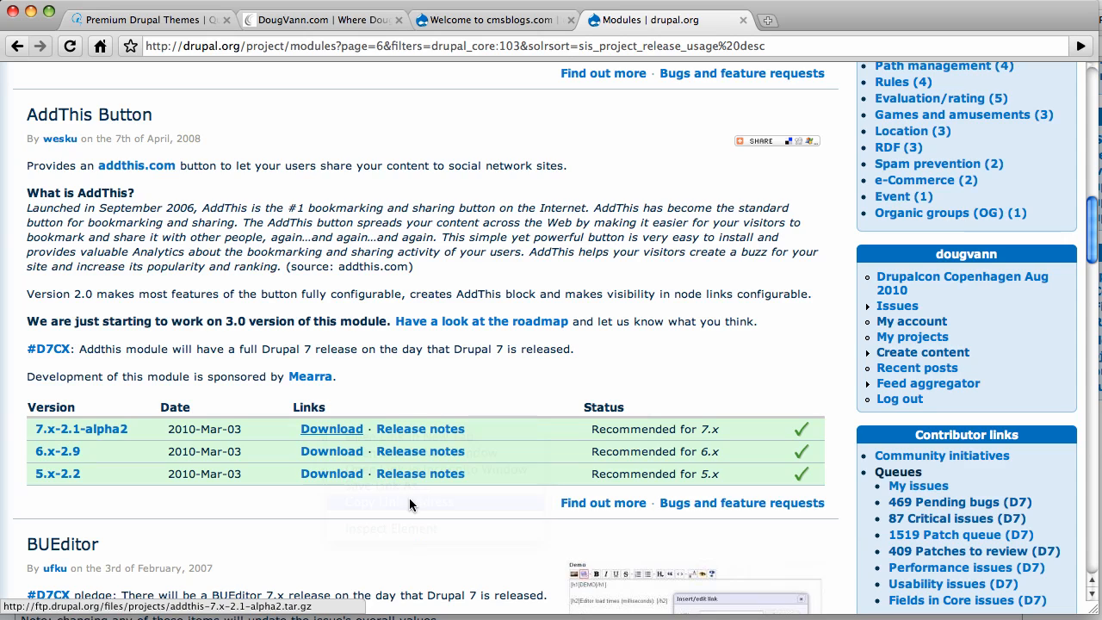
pyautogui.click(464, 21)
pyautogui.click(132, 314)
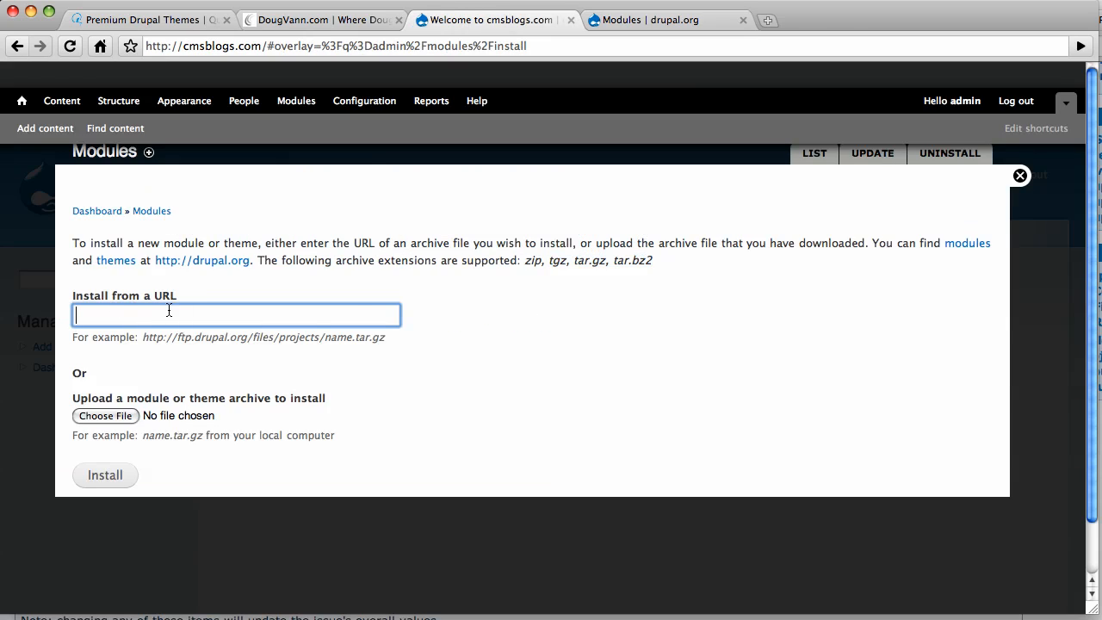
pyautogui.press('super+v')
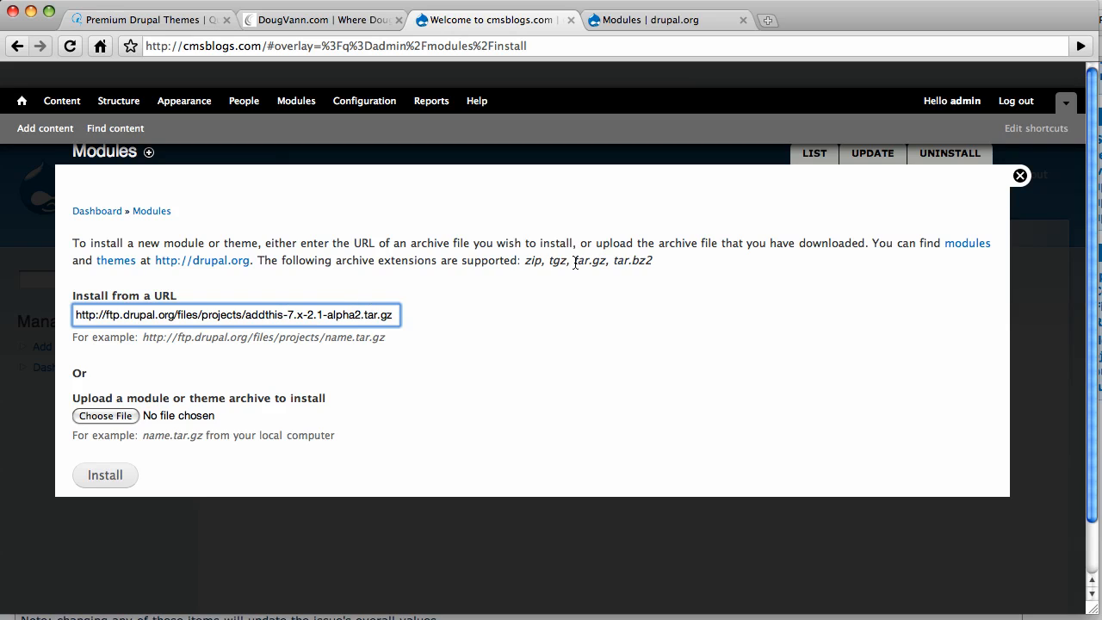
pyautogui.moveTo(574, 260); pyautogui.dragTo(606, 262)
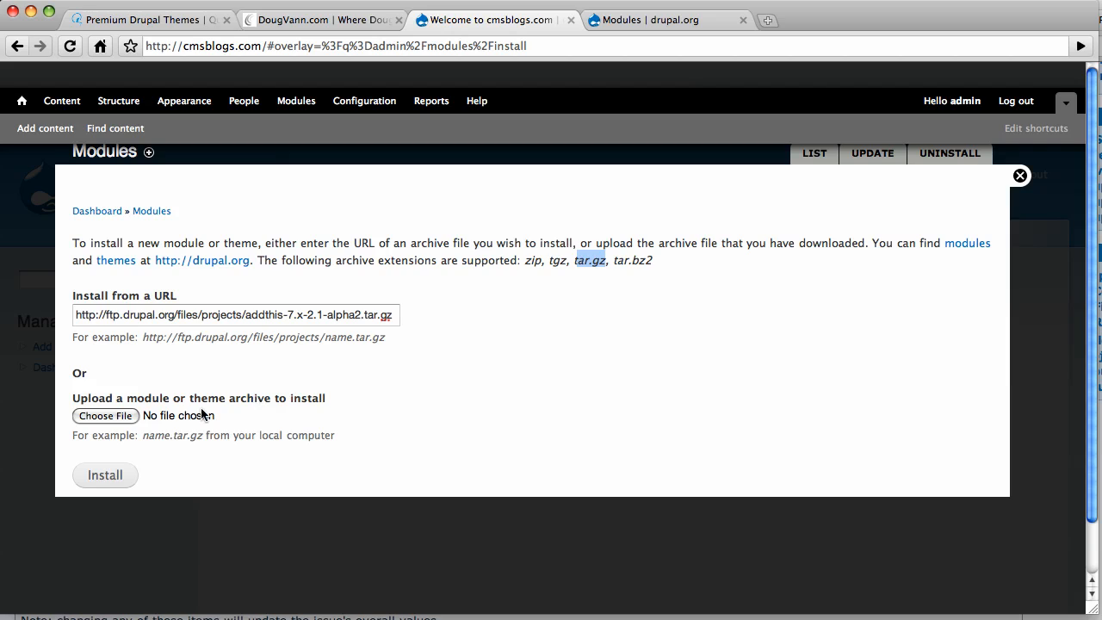
pyautogui.click(104, 476)
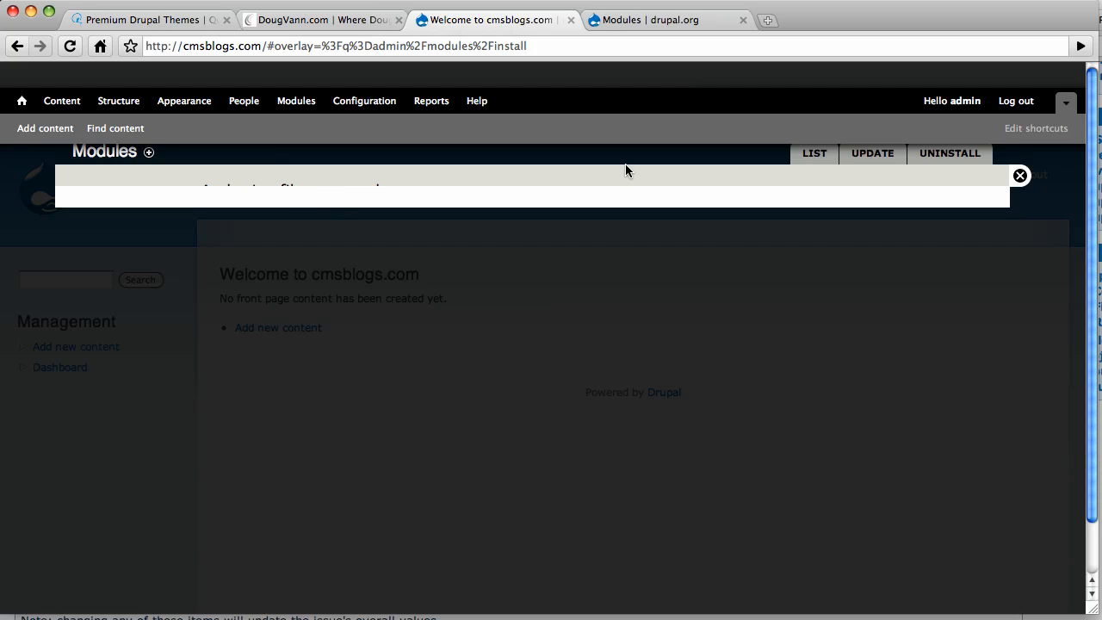
# Step: Enable the AddThis module in the site's module list, save the configuration and reopen the list
pyautogui.click(814, 156)
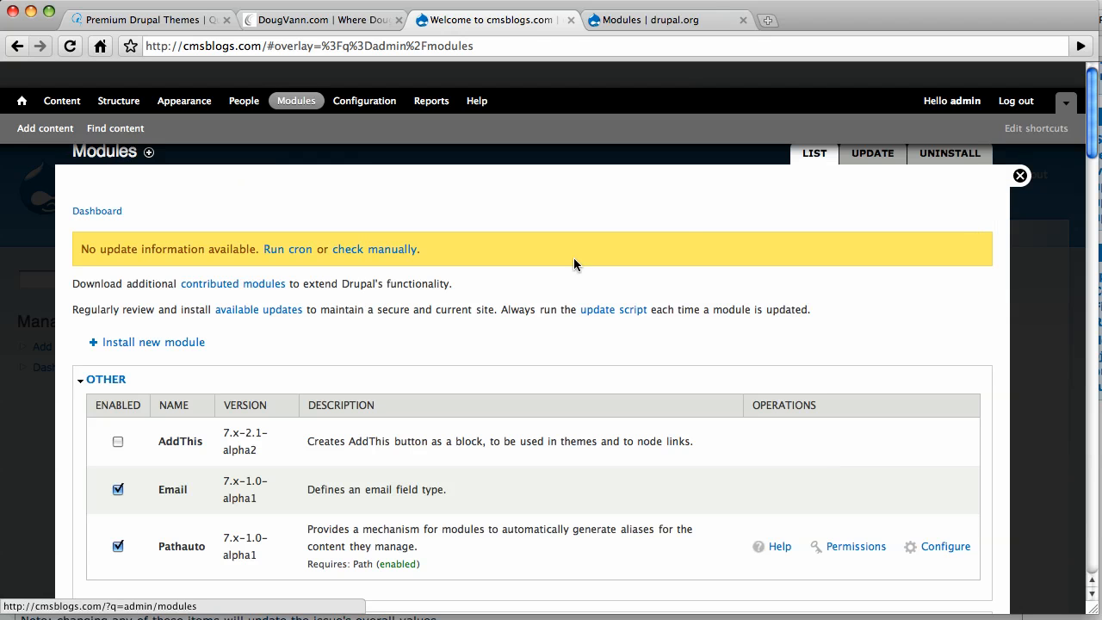
pyautogui.scroll(-3, 528, 295)
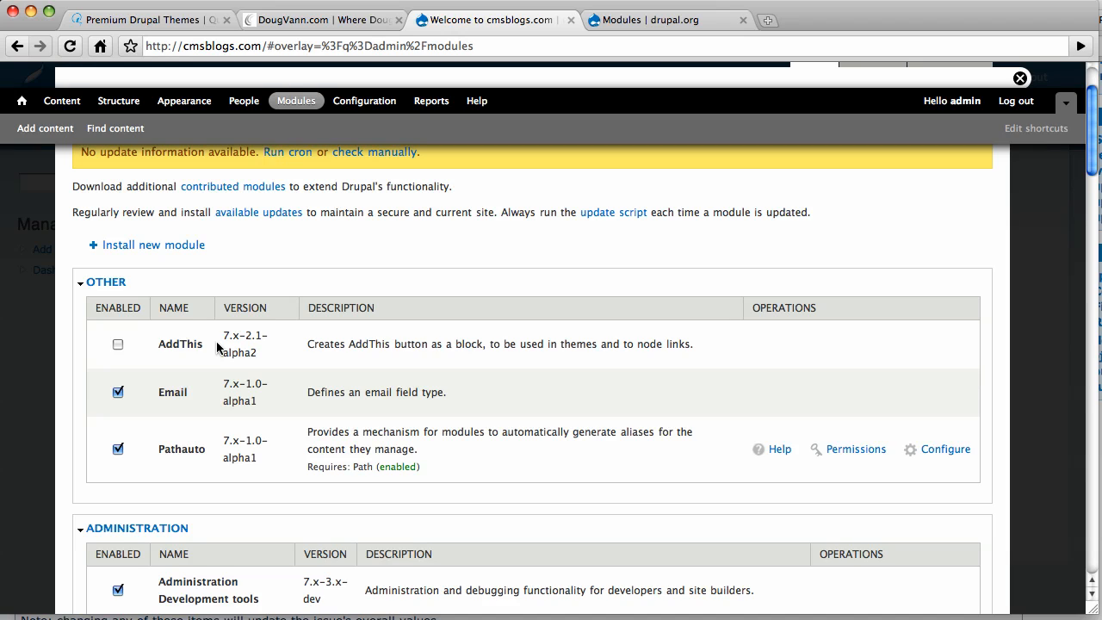
pyautogui.click(118, 343)
pyautogui.press('End')
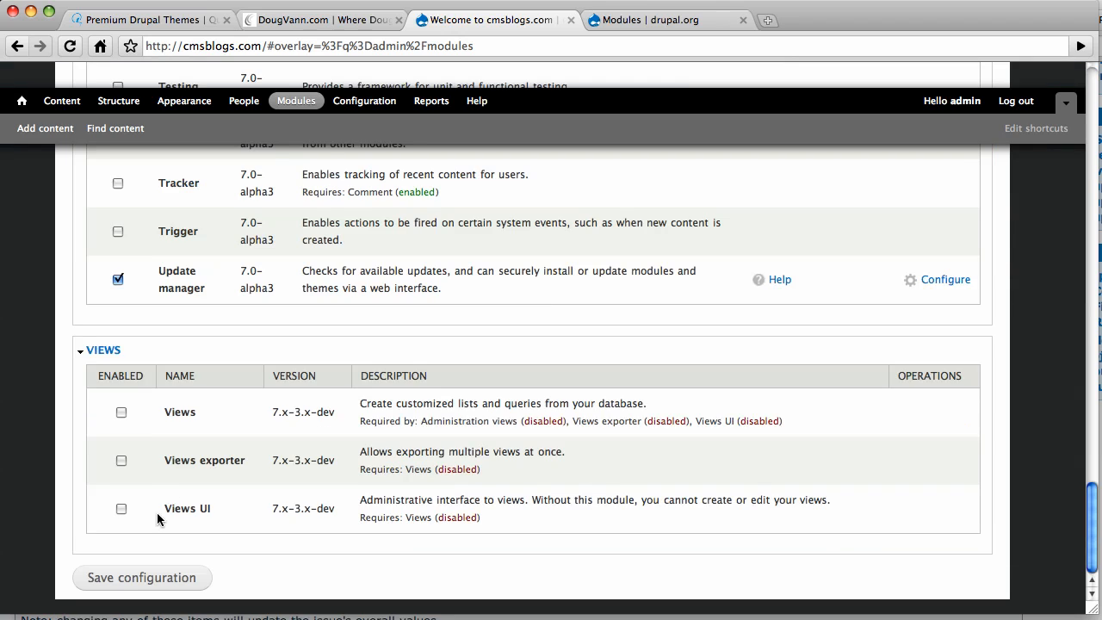
pyautogui.click(138, 580)
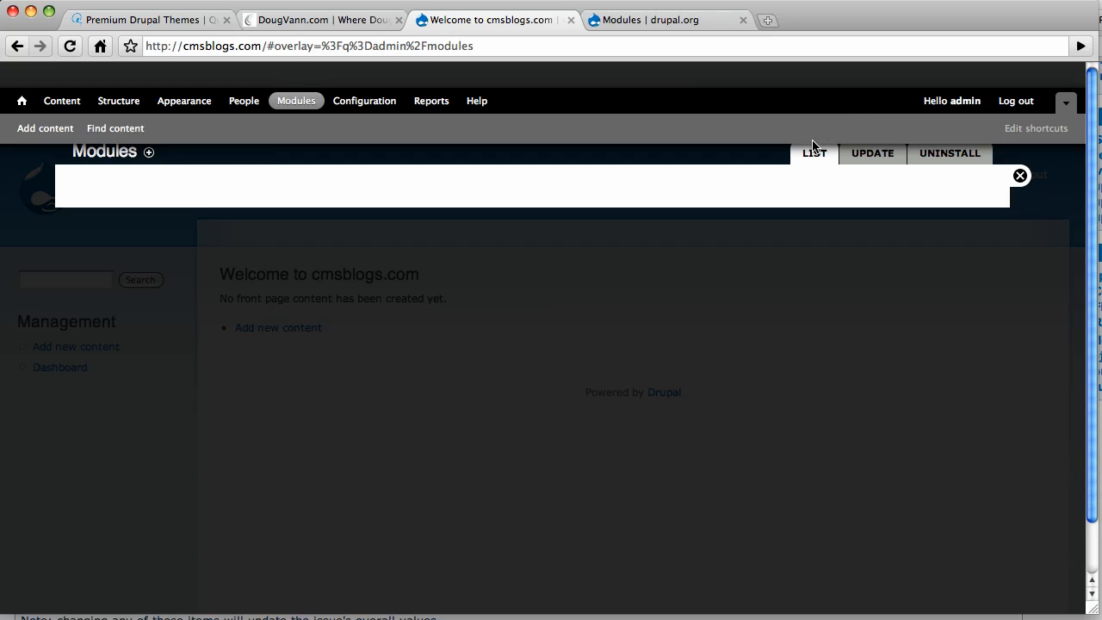
pyautogui.click(810, 155)
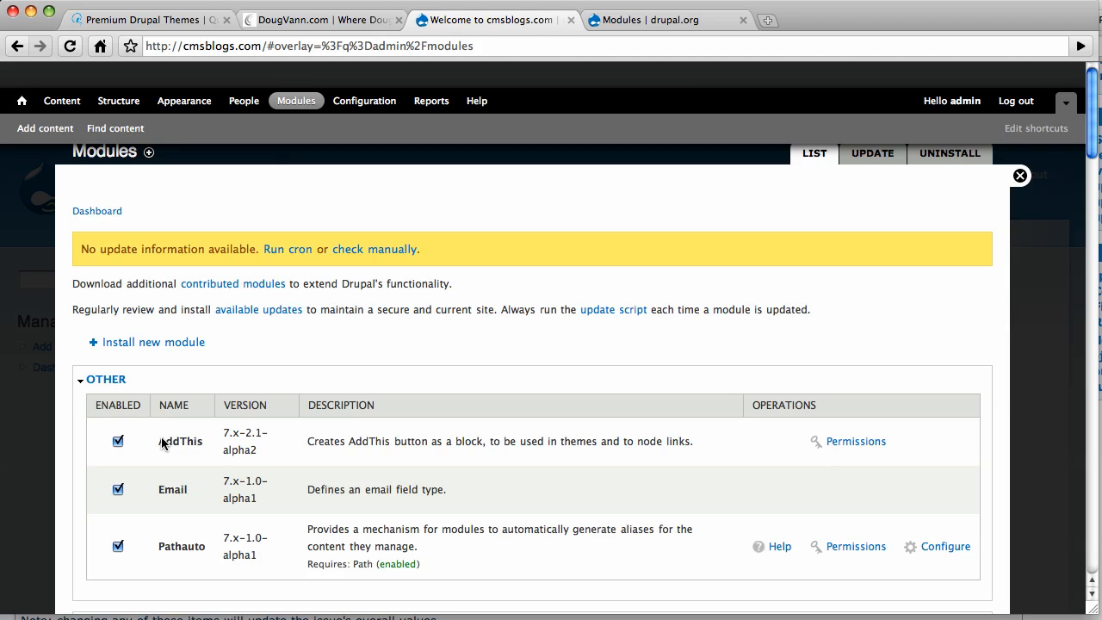
# Step: Open the new-module installation form on cmsblogs.com and browse the drupal.org listing for further modules with 7.x releases
pyautogui.click(161, 343)
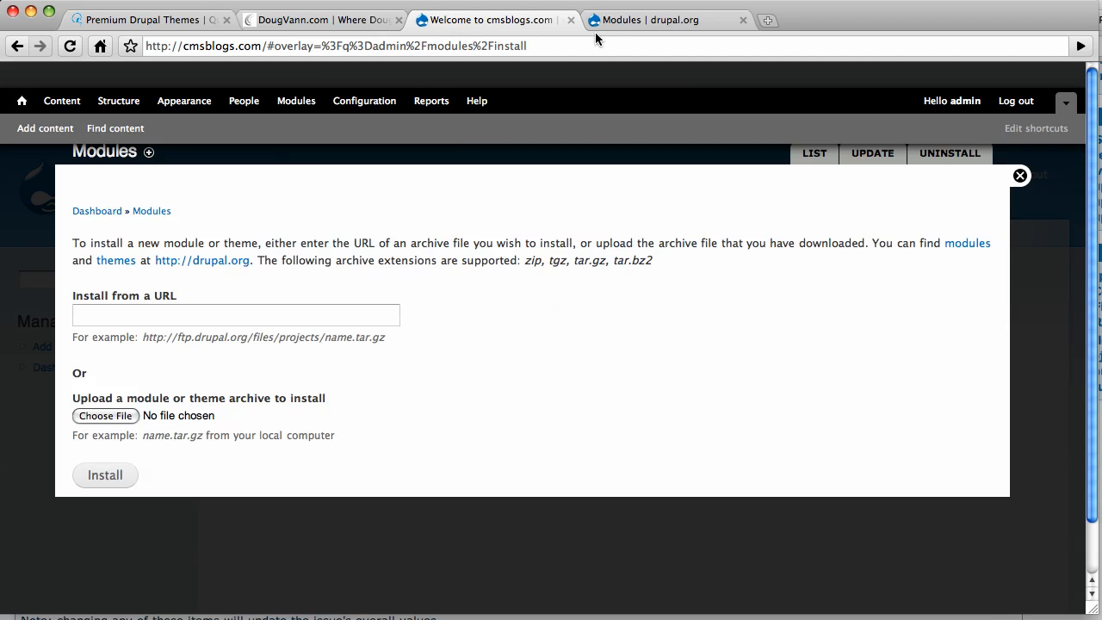
pyautogui.click(617, 21)
pyautogui.scroll(-10, 559, 443)
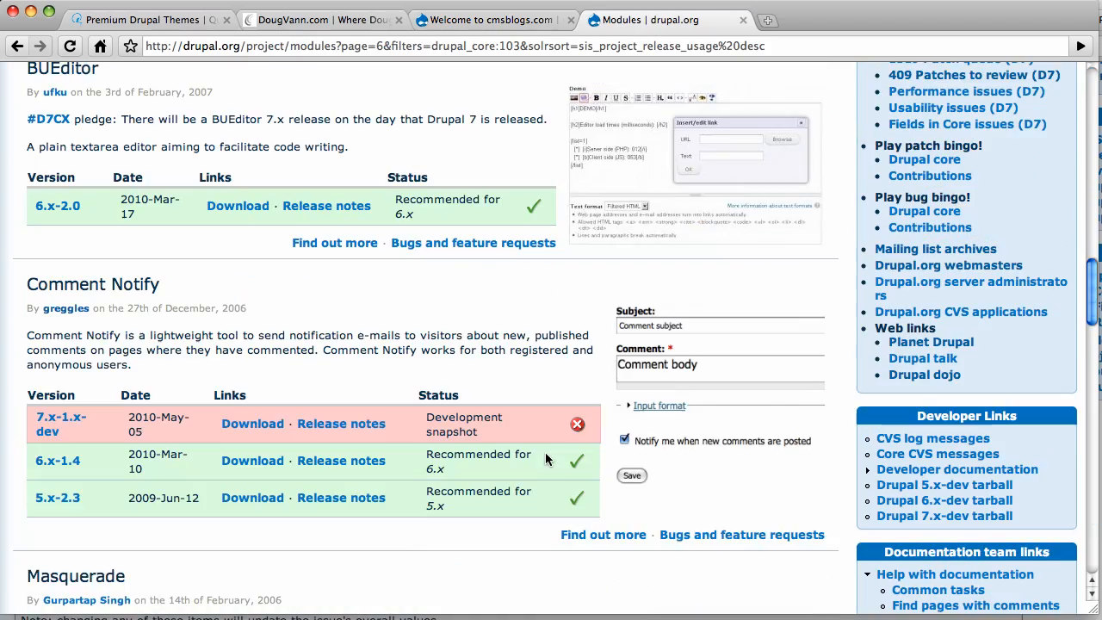
pyautogui.scroll(-5, 545, 452)
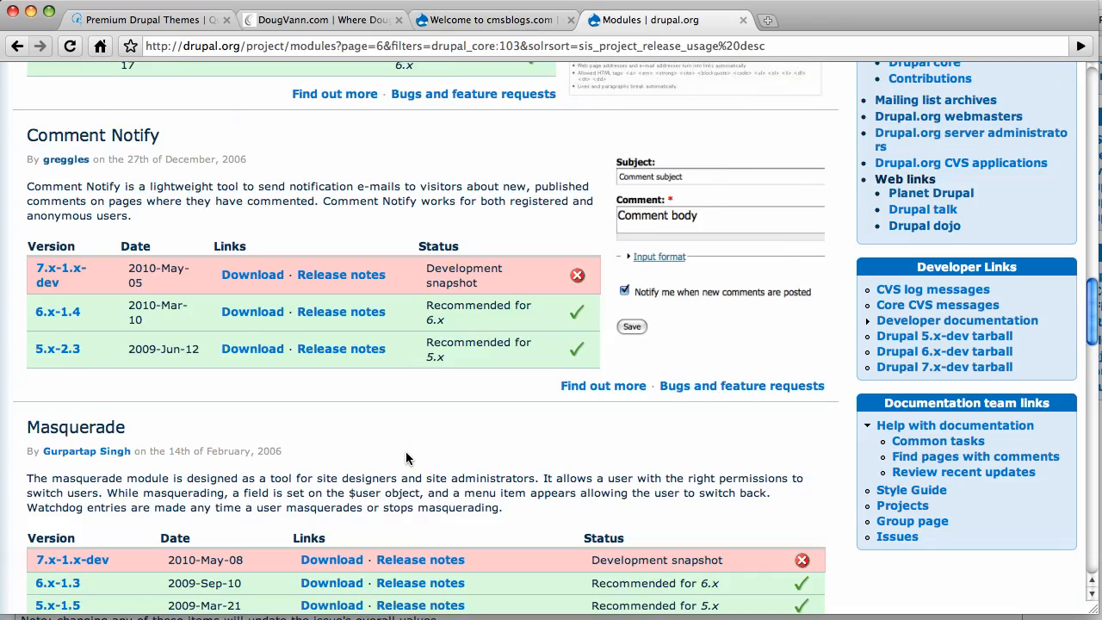
pyautogui.scroll(-14, 406, 451)
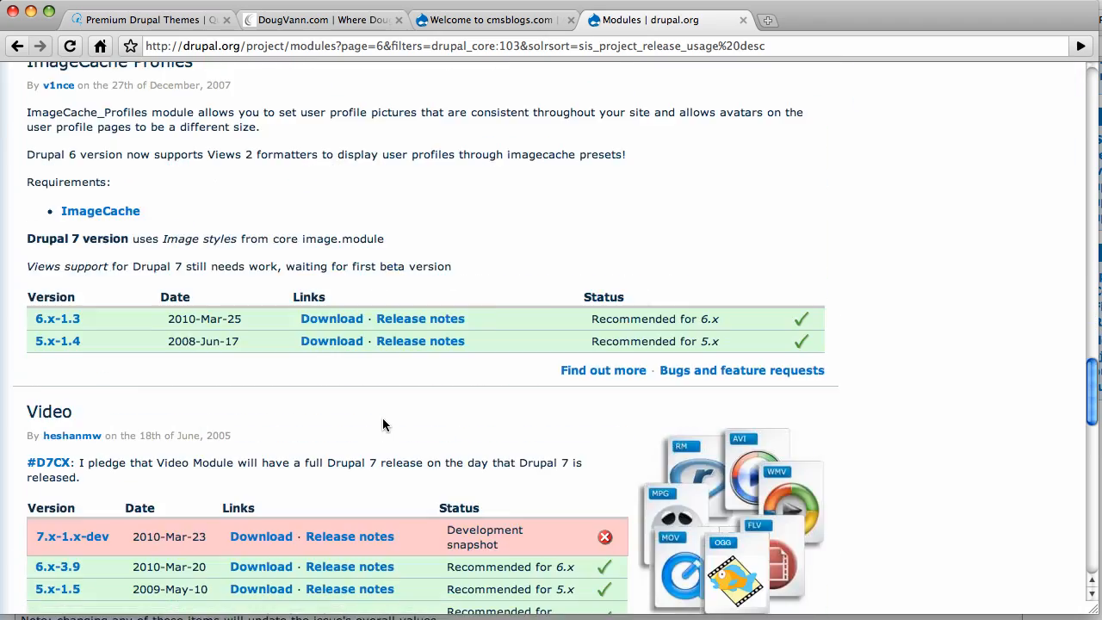
pyautogui.scroll(-4, 383, 423)
pyautogui.scroll(-3, 383, 423)
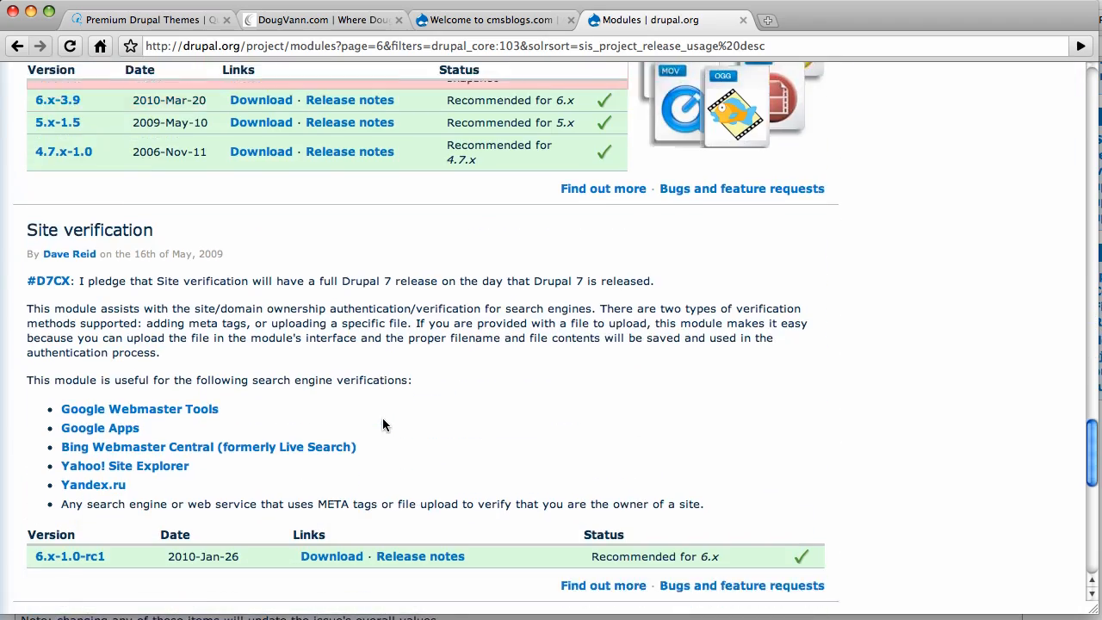
pyautogui.scroll(12, 383, 423)
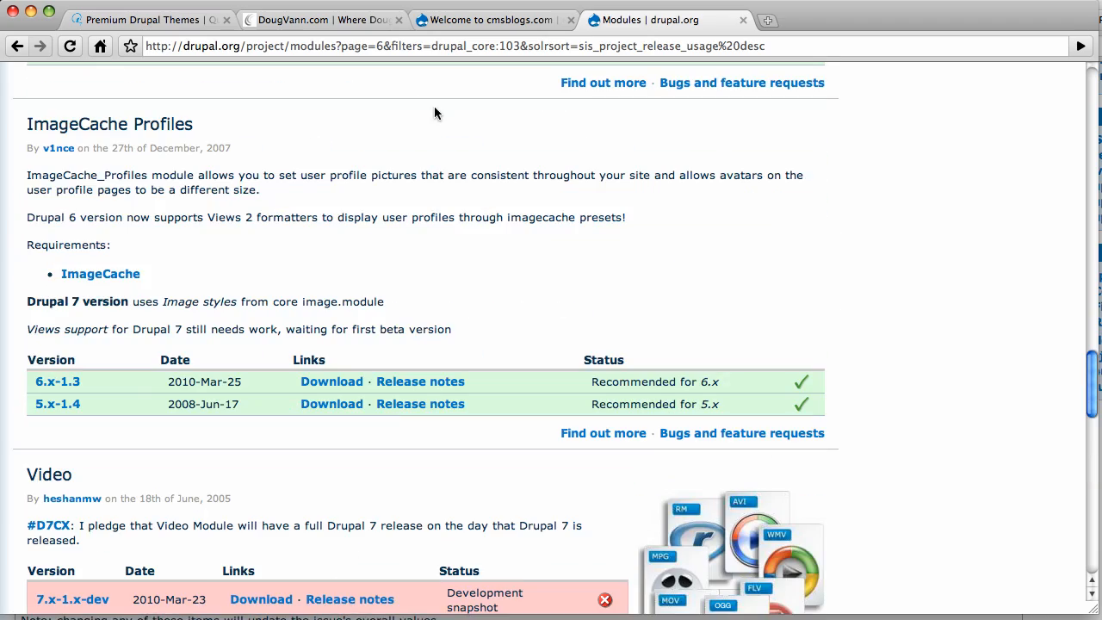
pyautogui.click(462, 24)
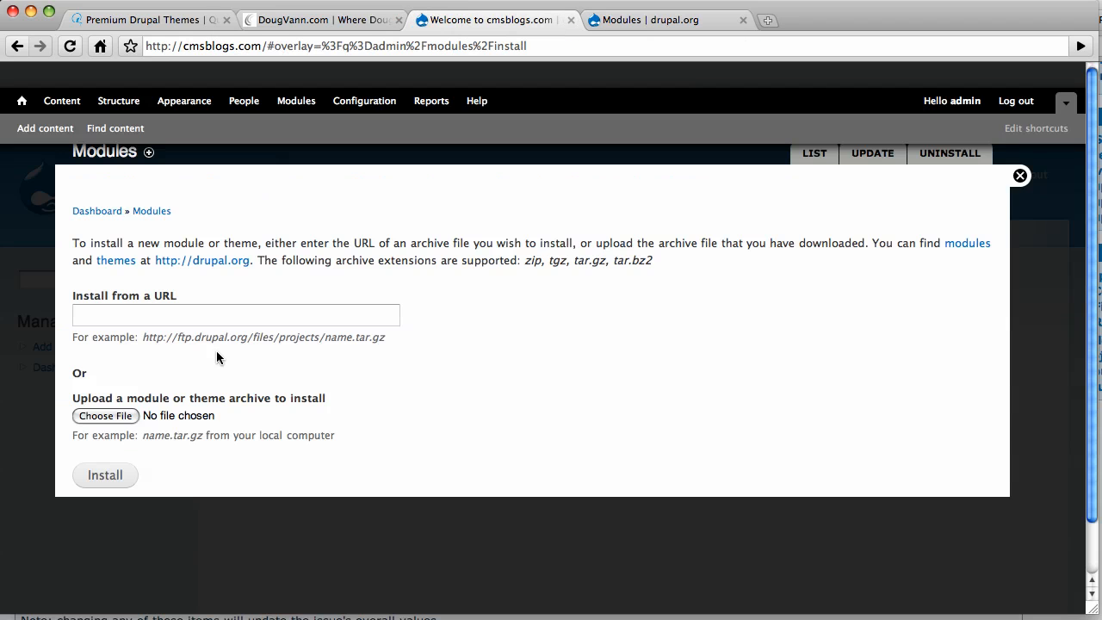
pyautogui.click(158, 313)
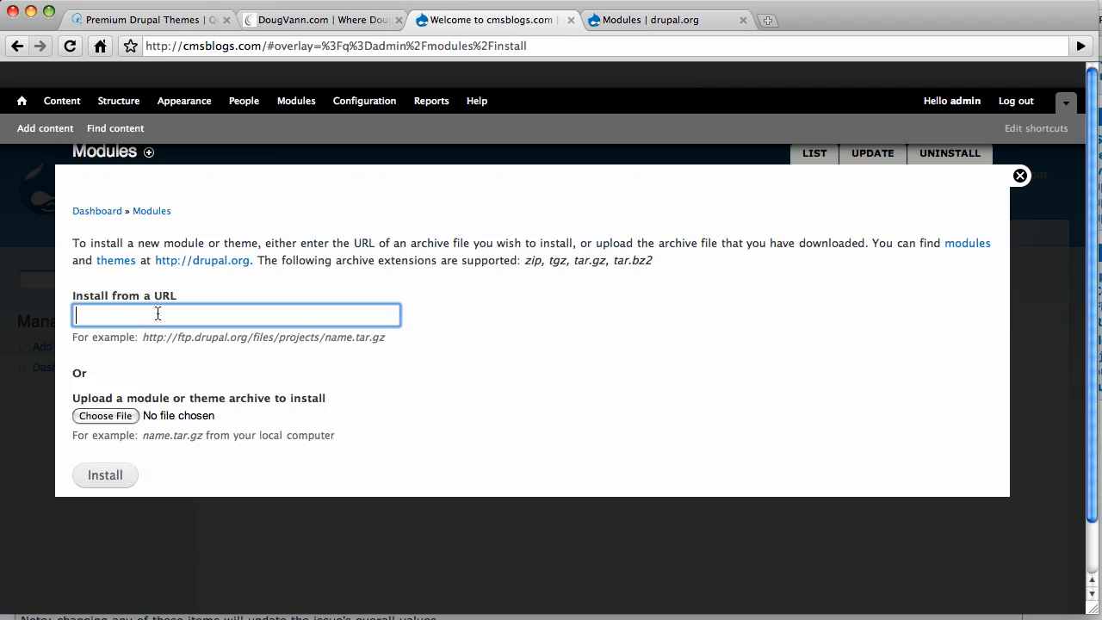
pyautogui.press('super+v')
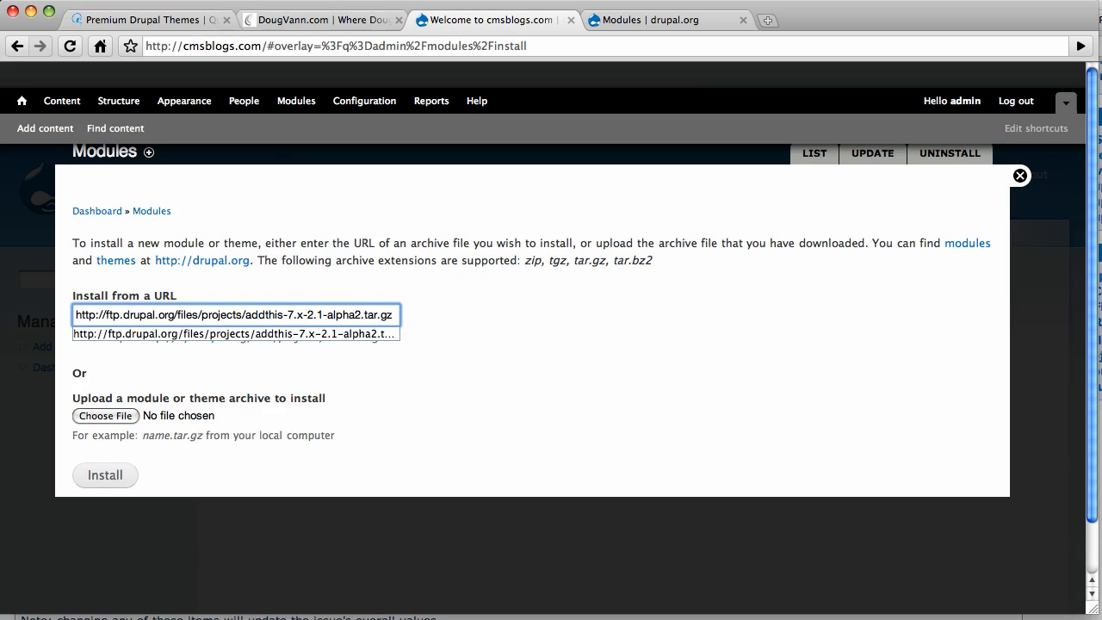
pyautogui.press('super+a')
pyautogui.press('BackSpace')
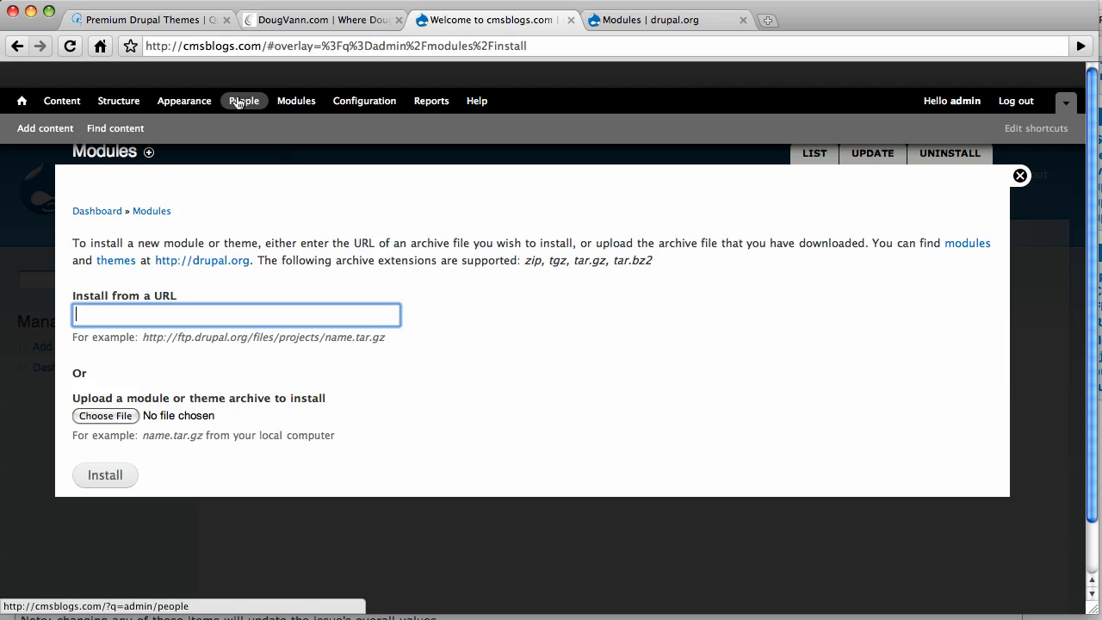
# Step: Look through the premium Drupal Themes page on cmsquickstart.com and bring up the Drupal blog's open home page
pyautogui.click(161, 23)
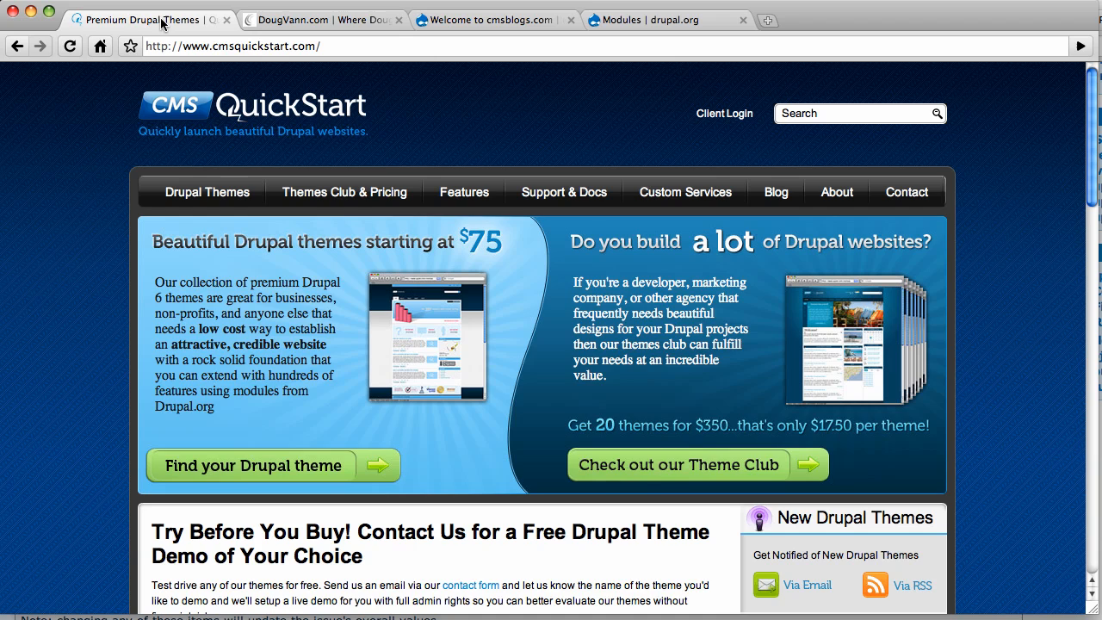
pyautogui.click(213, 201)
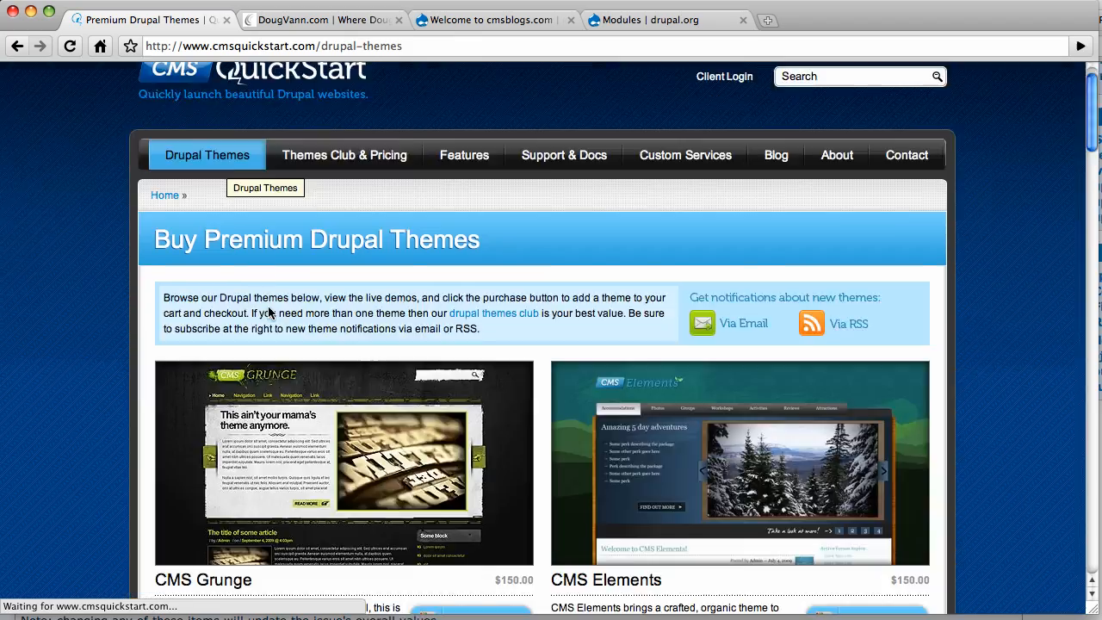
pyautogui.scroll(-15, 268, 311)
pyautogui.scroll(-10, 267, 306)
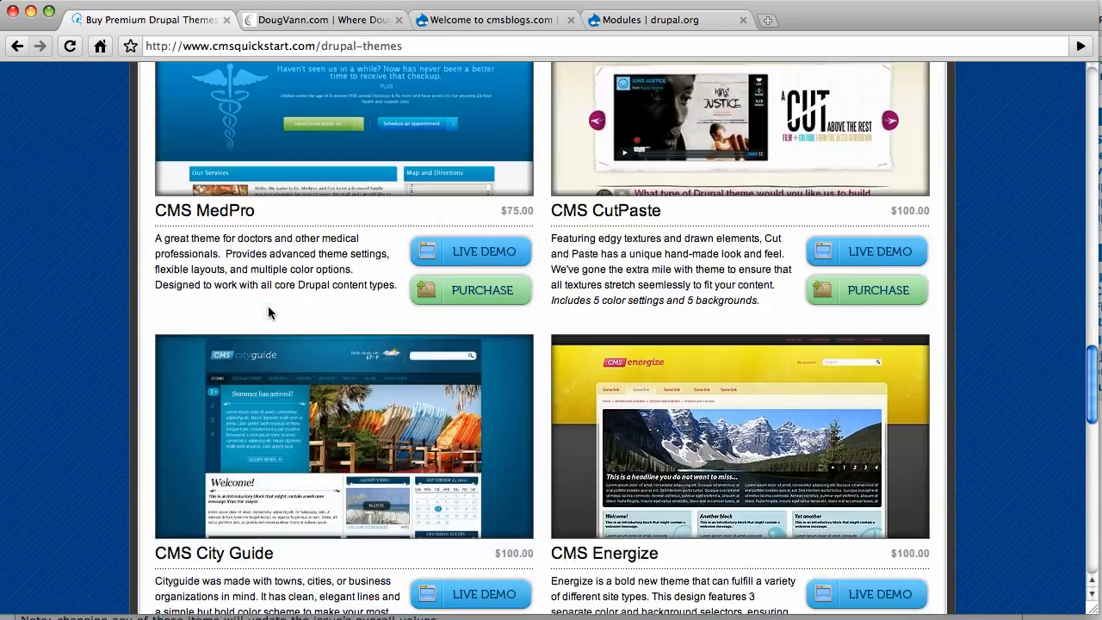
pyautogui.scroll(14, 268, 306)
pyautogui.scroll(10, 268, 306)
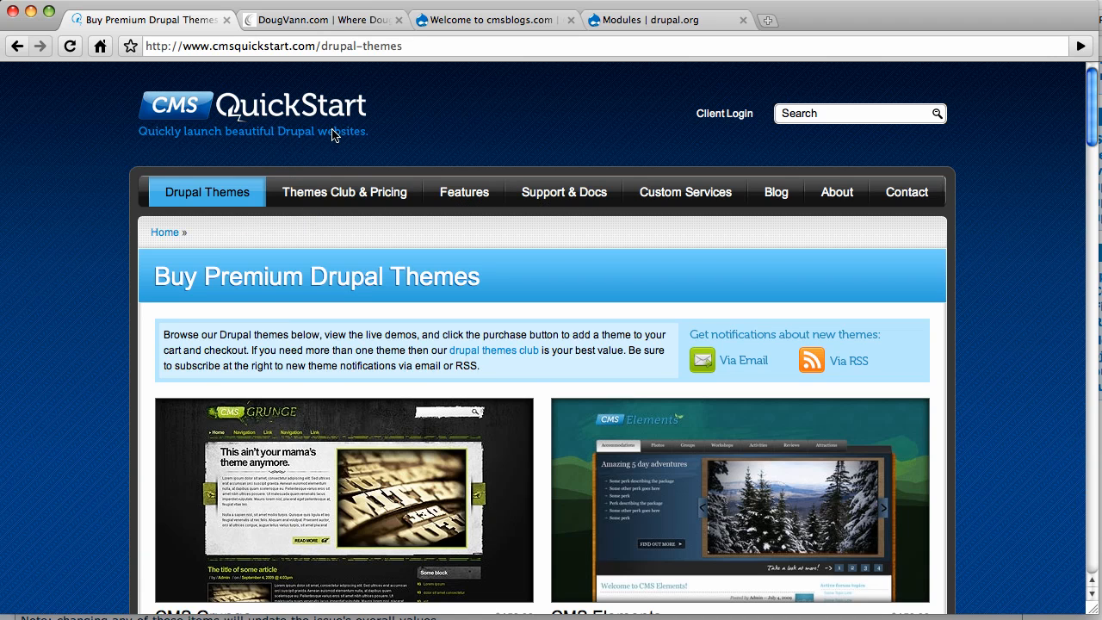
pyautogui.click(335, 20)
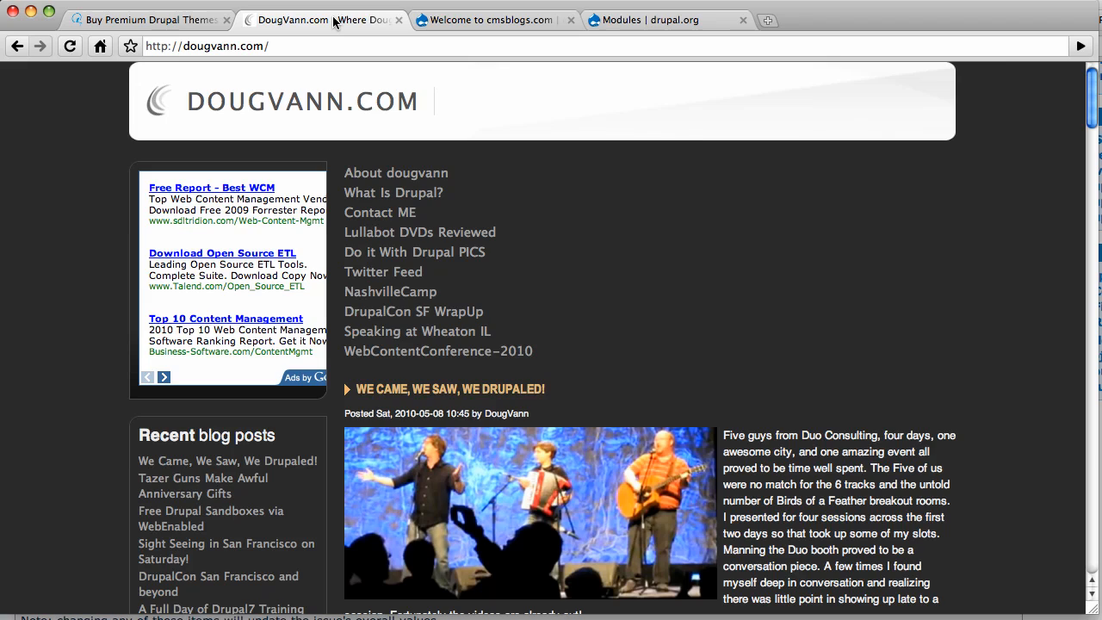